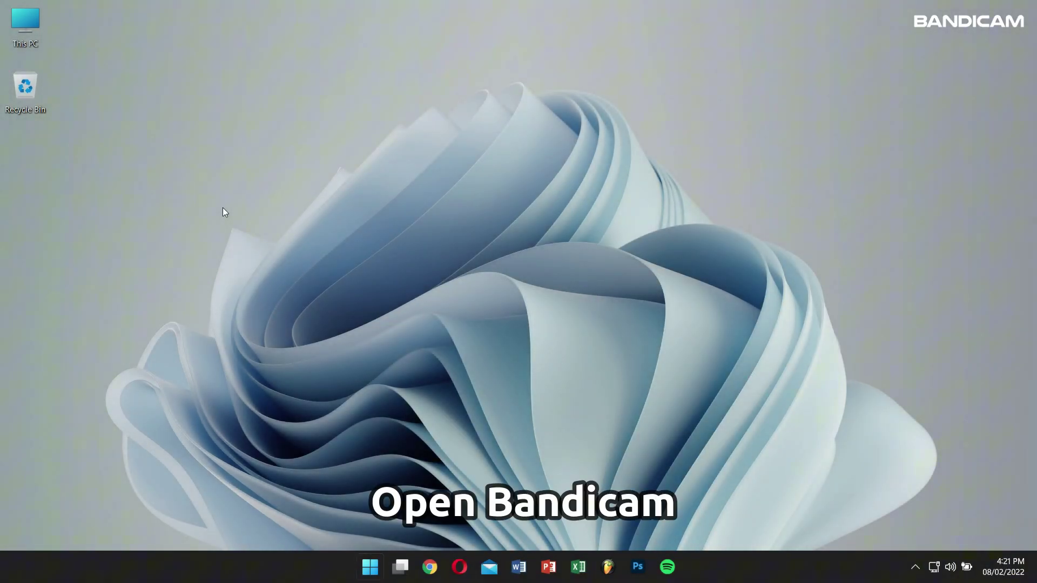
Step: Launch Bandicam from Windows search so its home screen shows screen recording mode
key("super")
type("ba")
key("Return")
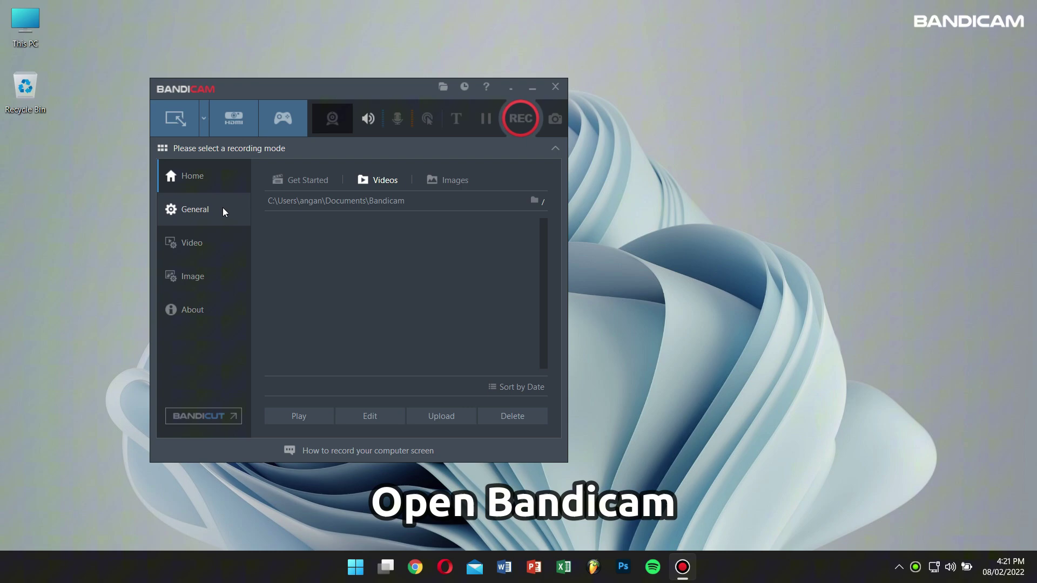
Step: Start a Fullscreen recording of Display 1 at 1920x1080 and minimise the Bandicam window
left_click(206, 123)
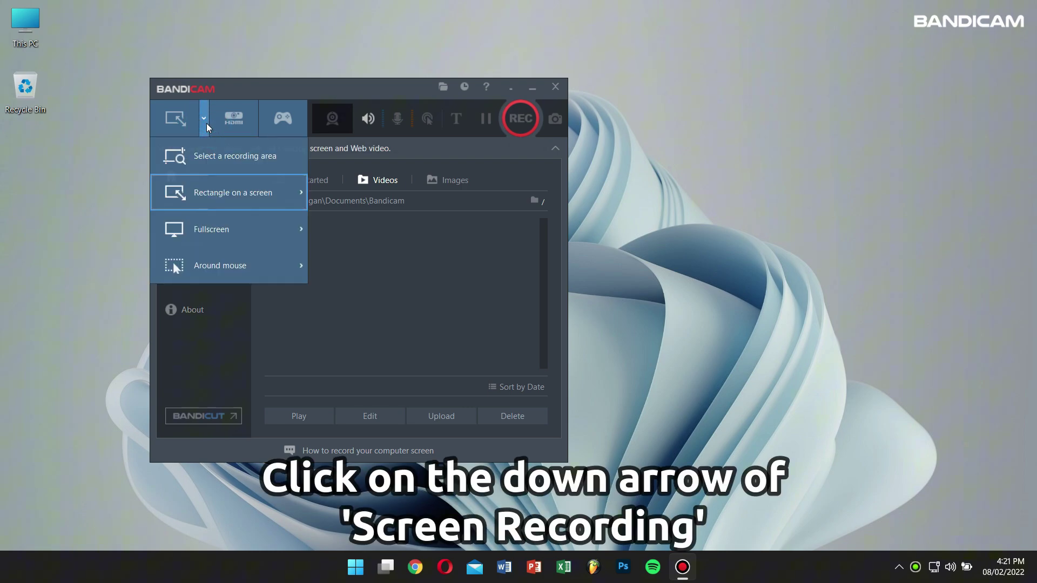
mouse_move(213, 229)
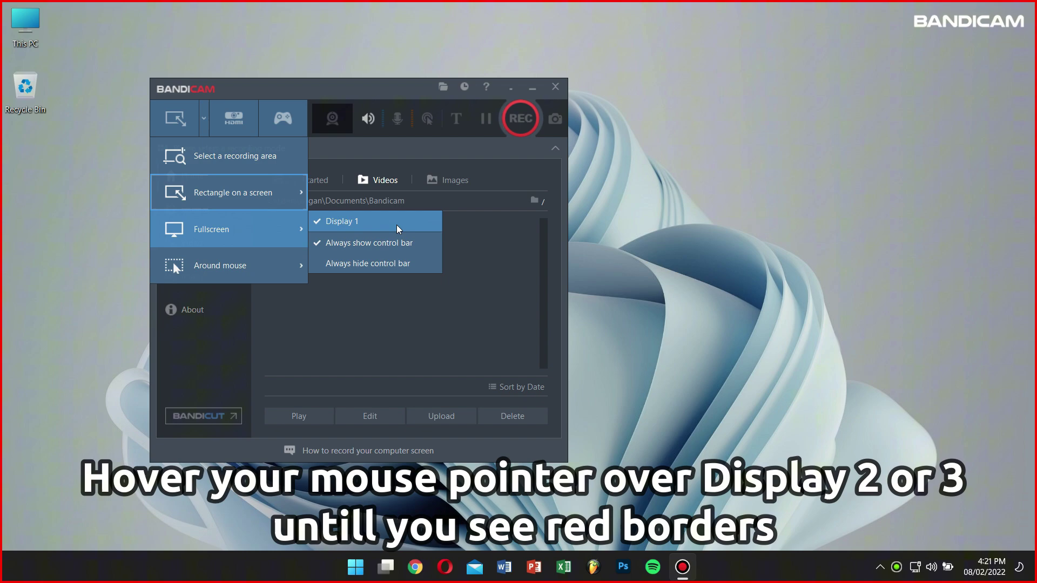
left_click(245, 236)
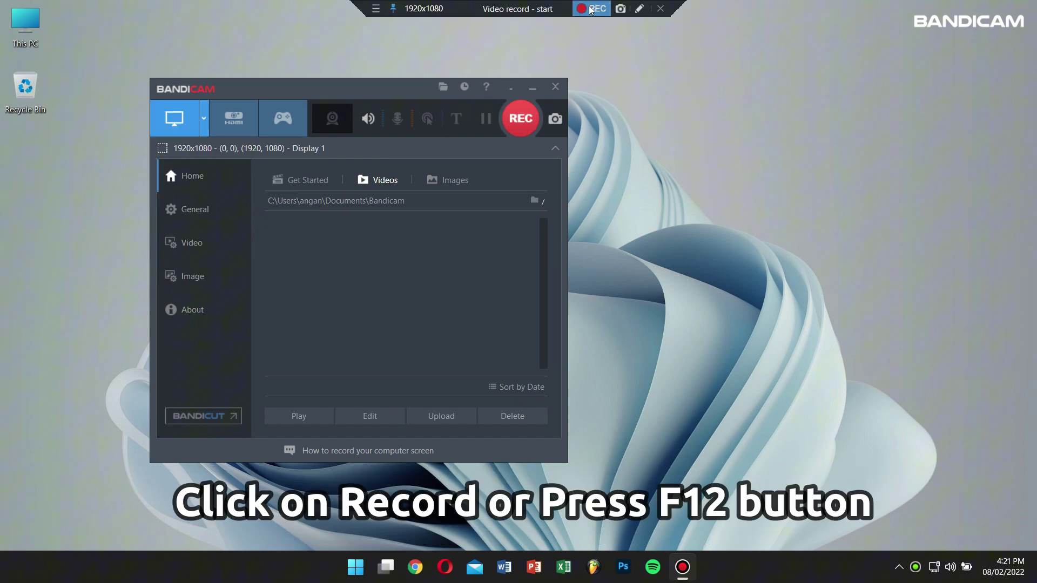
left_click(591, 9)
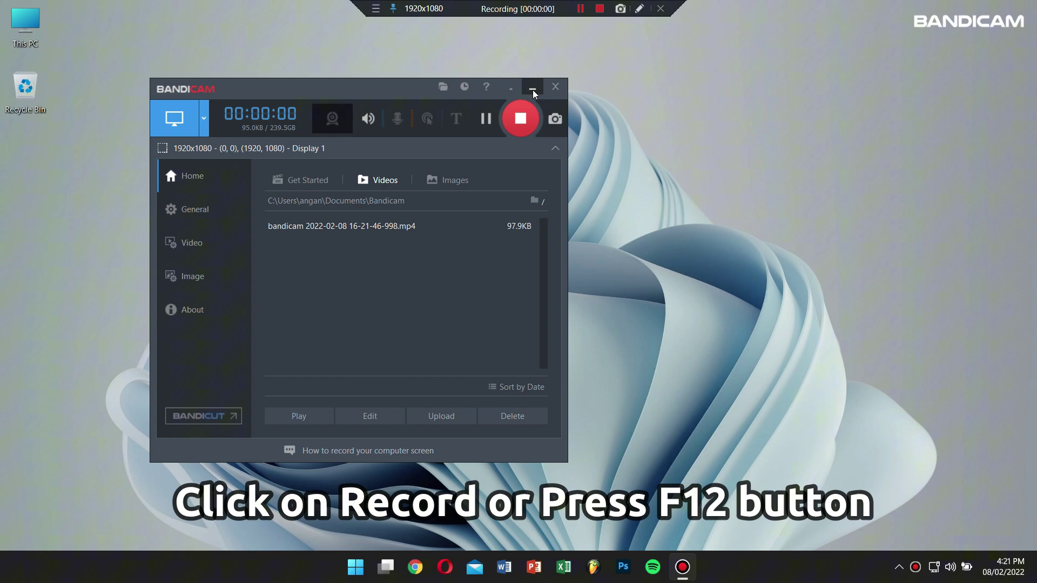
left_click(532, 88)
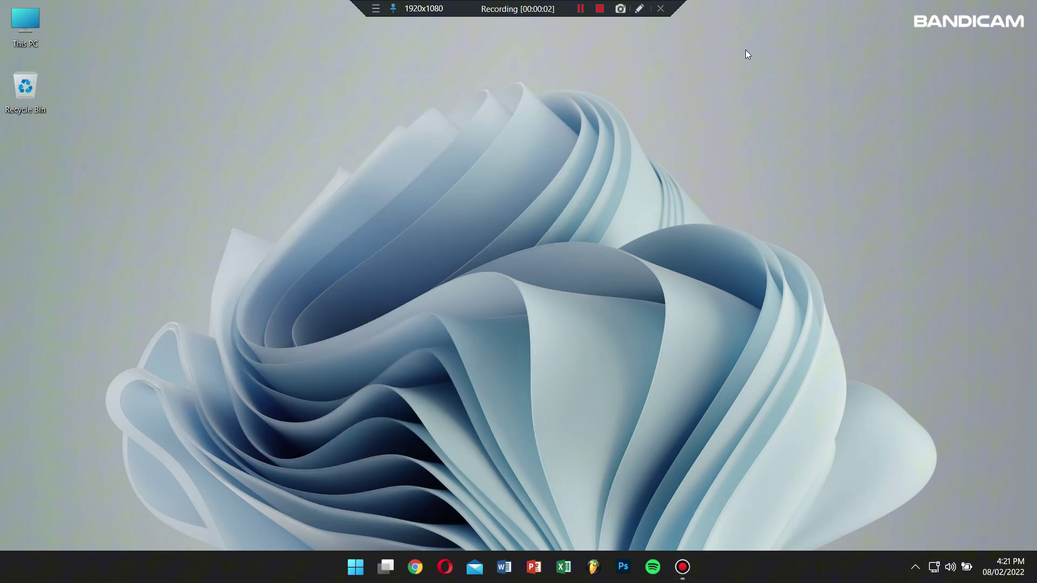
Step: Annotate the Recycle Bin with a red arrow and a red rectangle during recording
left_click(639, 8)
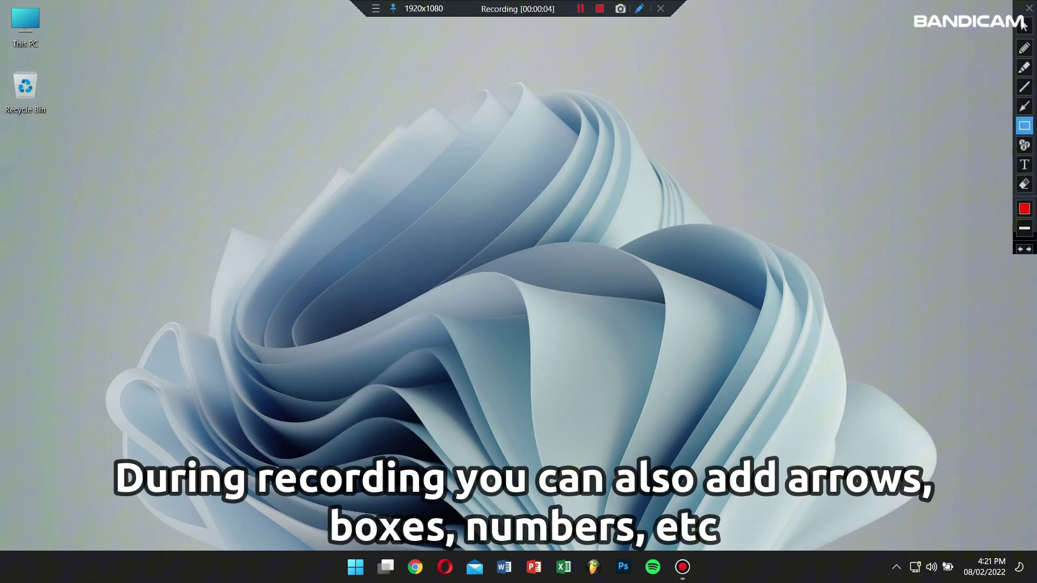
left_click(1025, 106)
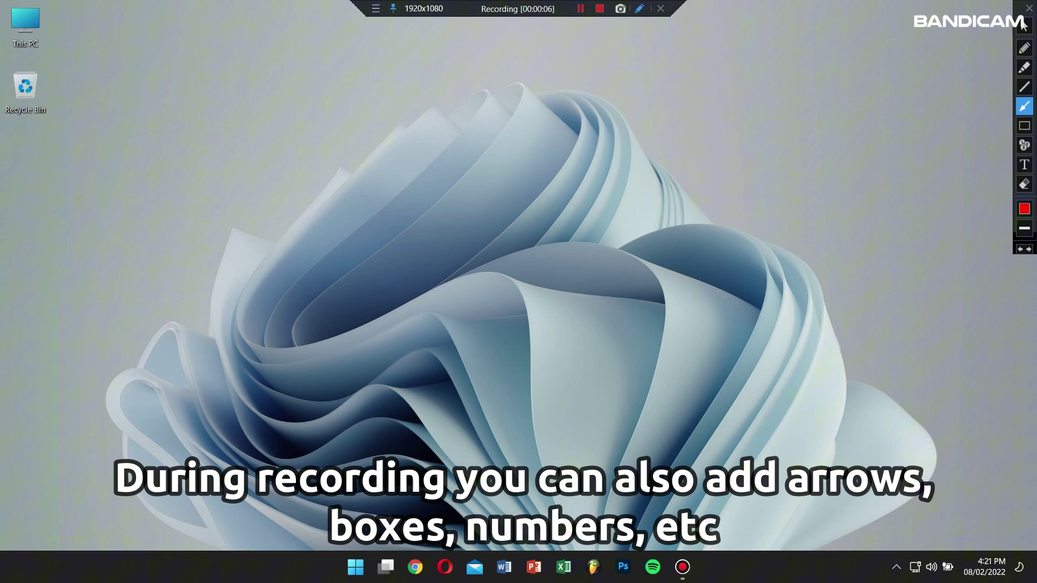
mouse_move(267, 59)
left_mouse_down()
mouse_move(63, 67)
mouse_move(61, 83)
left_mouse_up()
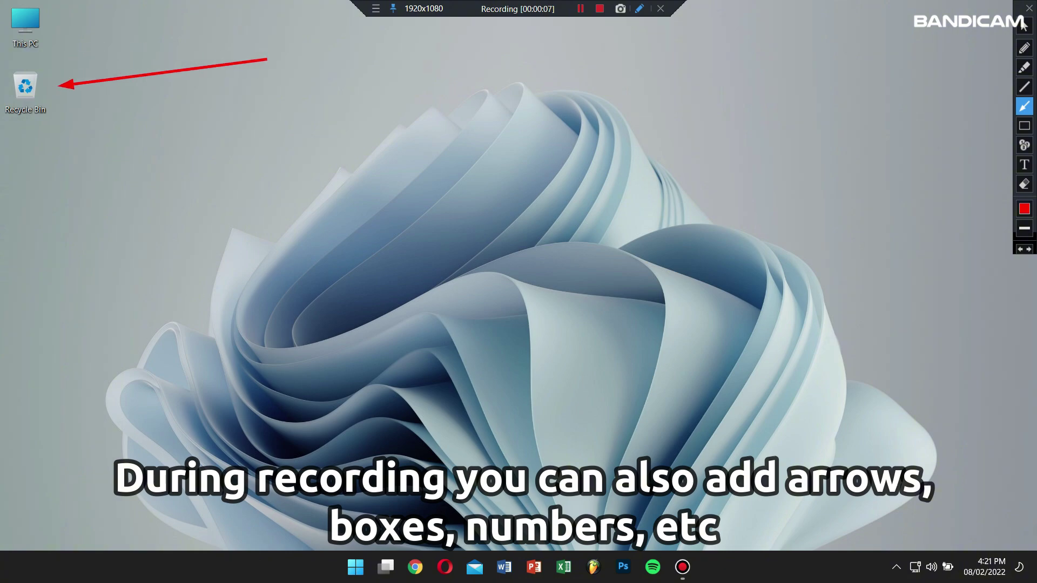
left_click(1024, 126)
left_click_drag(2, 65, 55, 129)
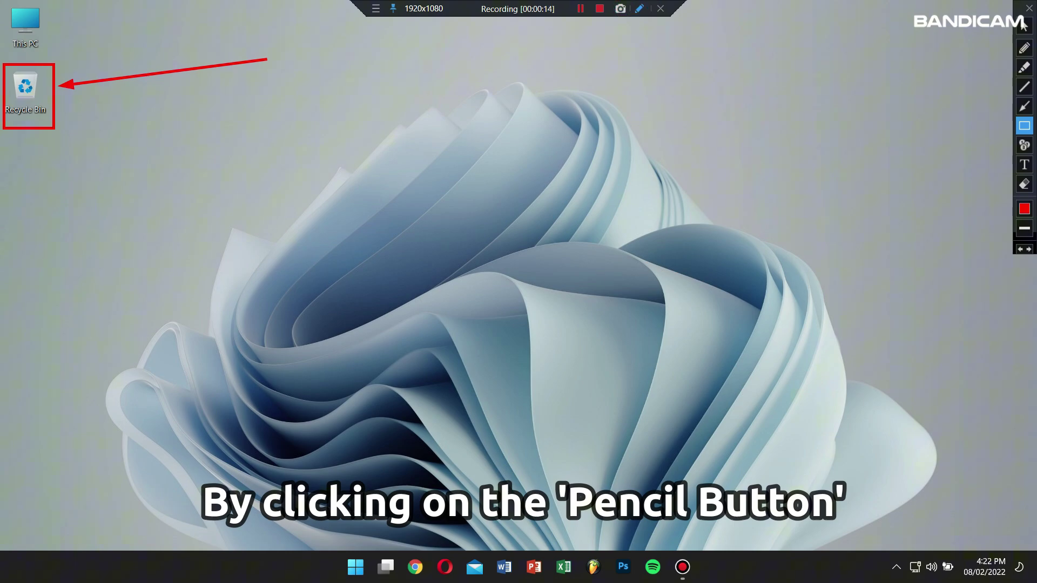
Step: Turn off drawing mode to clear the annotations, then stop the recording
left_click(1024, 23)
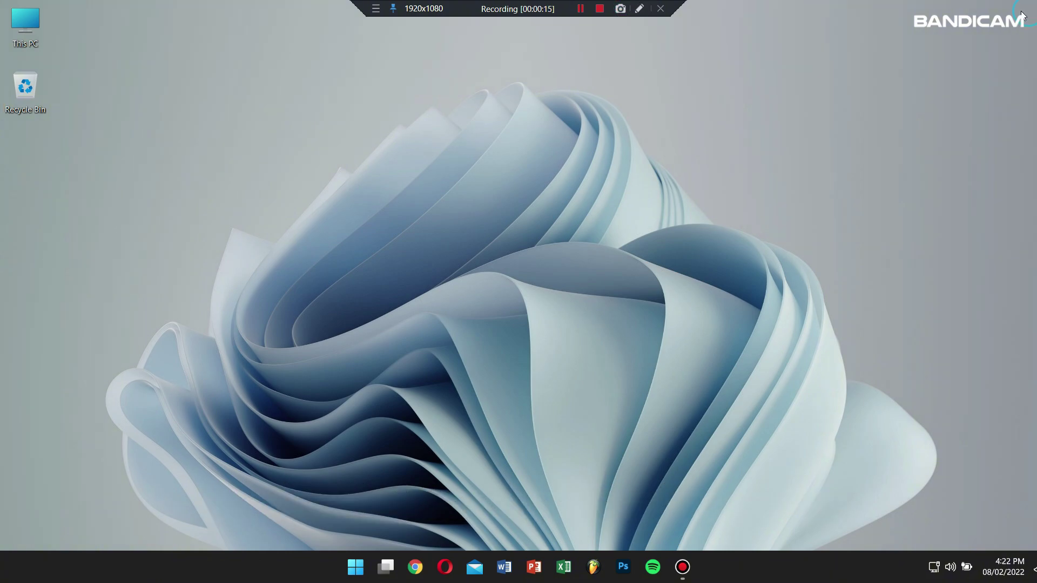
left_click(601, 9)
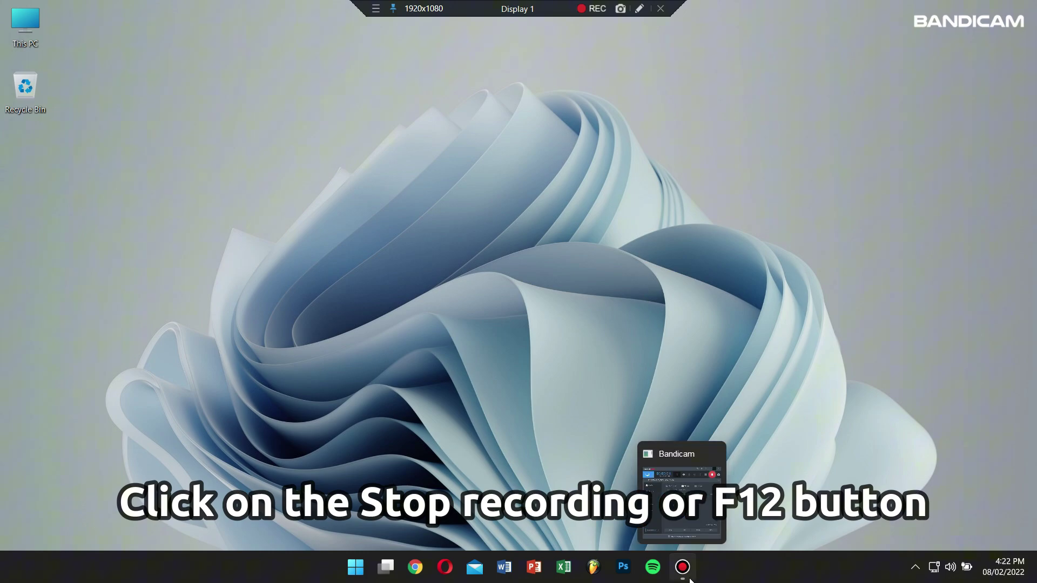
mouse_move(682, 568)
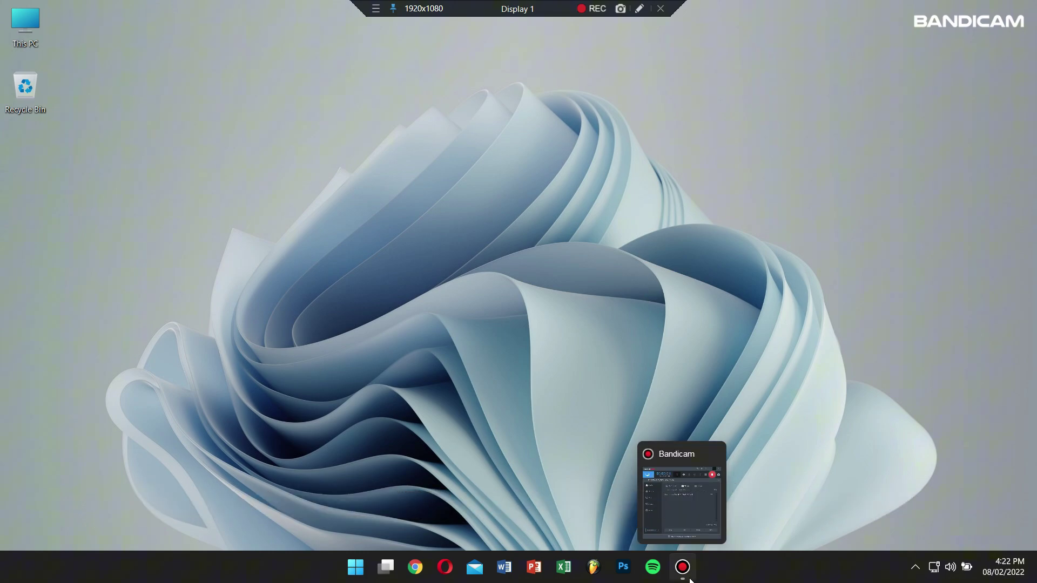
Step: Restore Bandicam and view the new 812.9KB MP4 in the Home Videos list
left_click(689, 578)
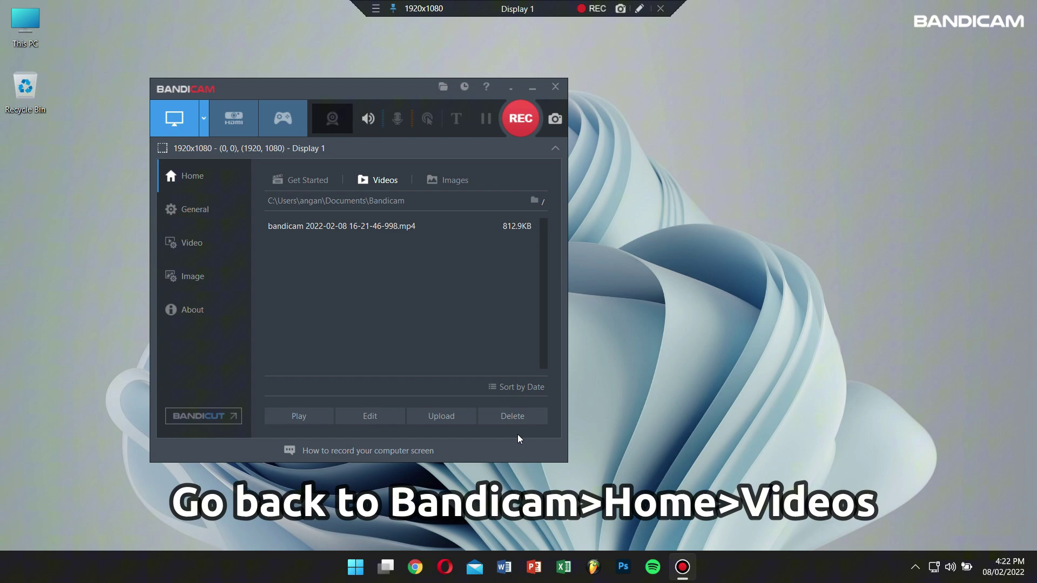
left_click(210, 172)
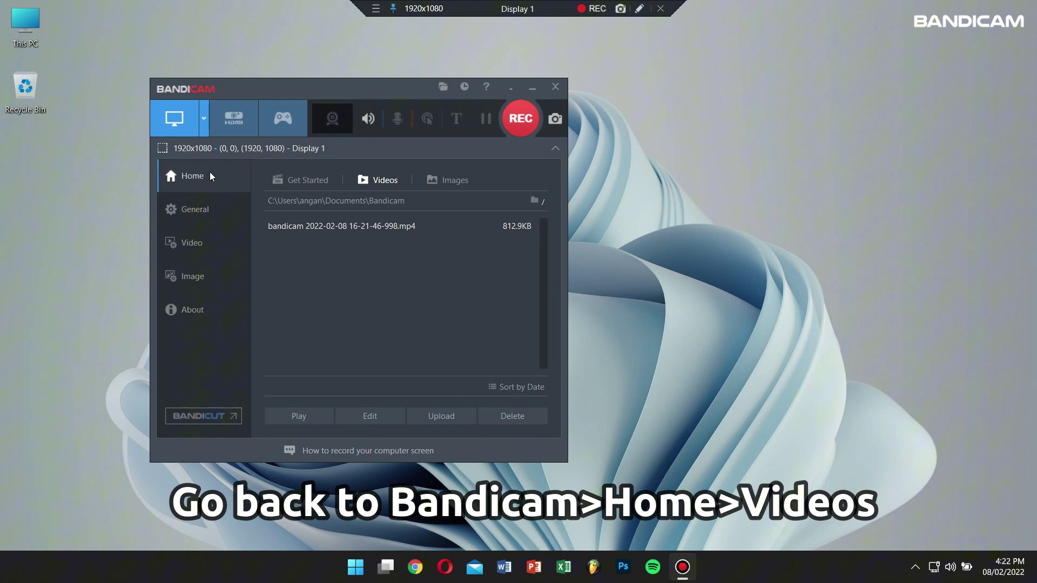
left_click(376, 180)
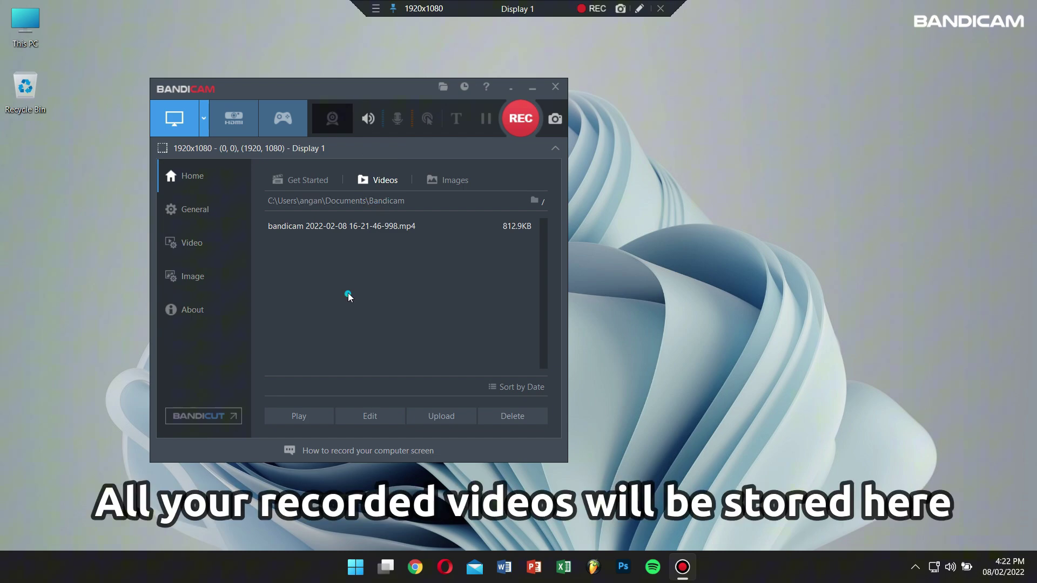
left_click(393, 225)
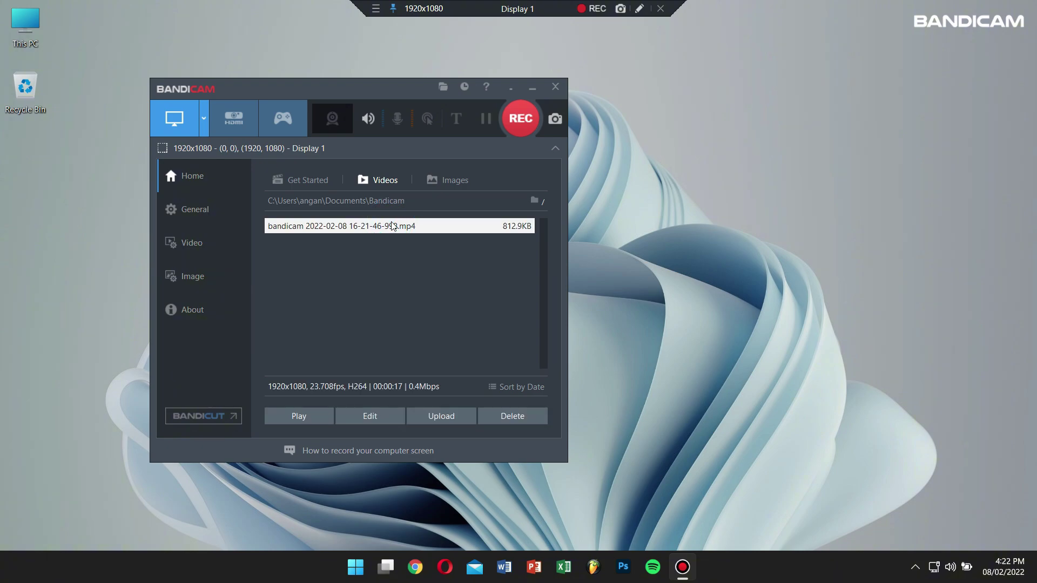
left_click(317, 427)
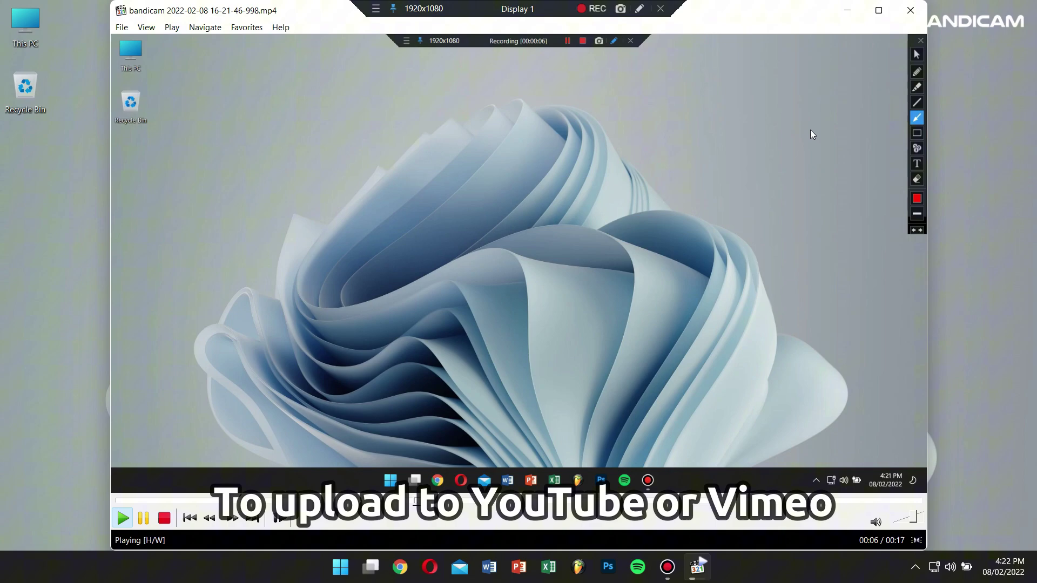
left_click(908, 11)
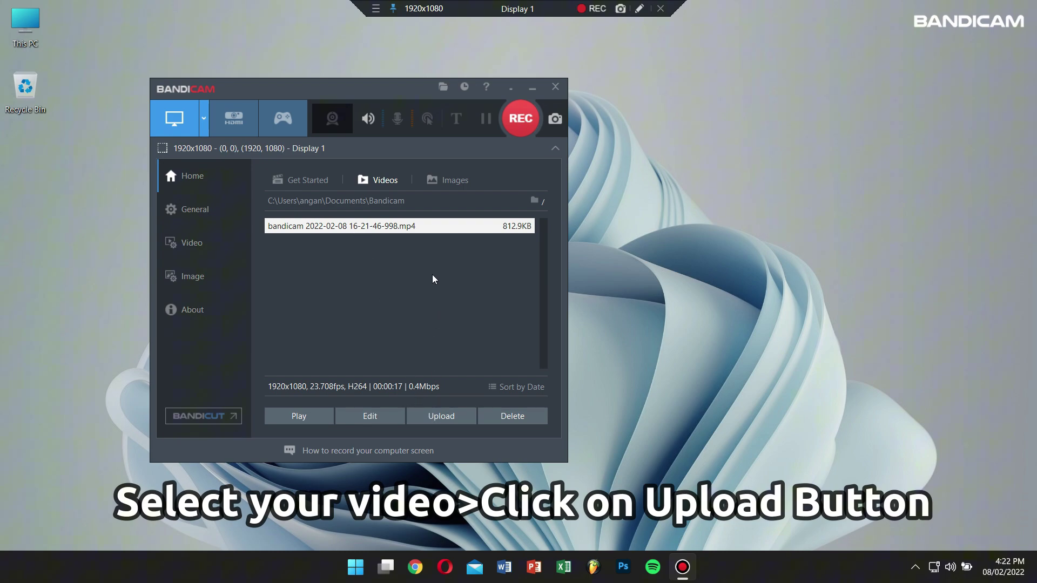
left_click(445, 420)
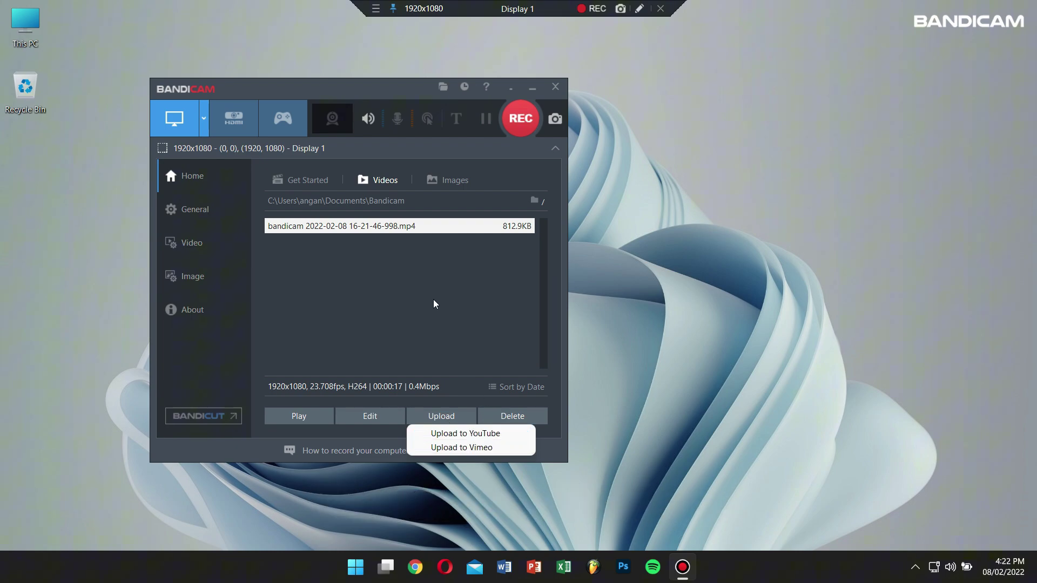
left_click(422, 283)
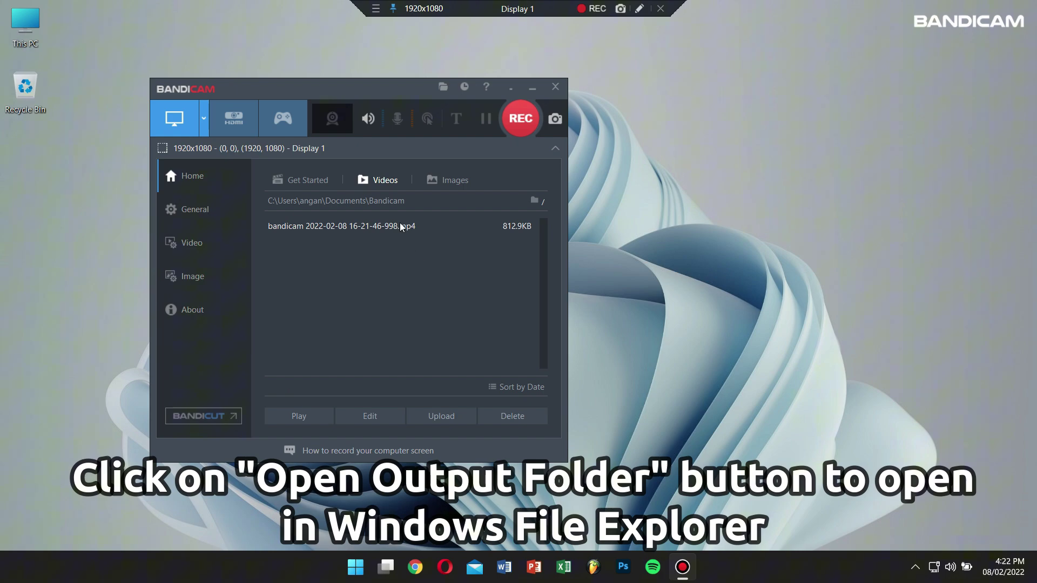
left_click(445, 87)
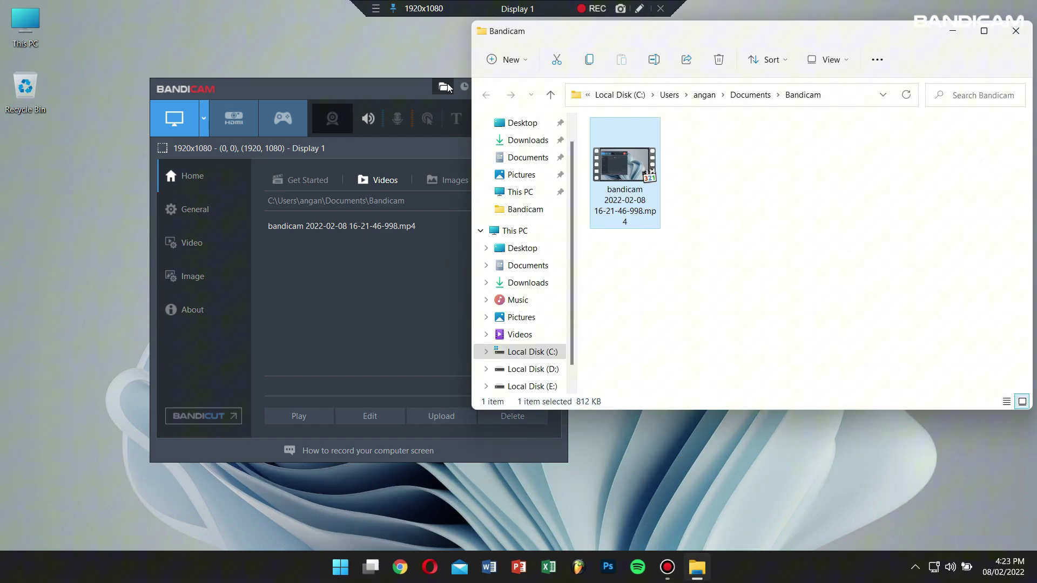
left_click_drag(829, 306, 613, 172)
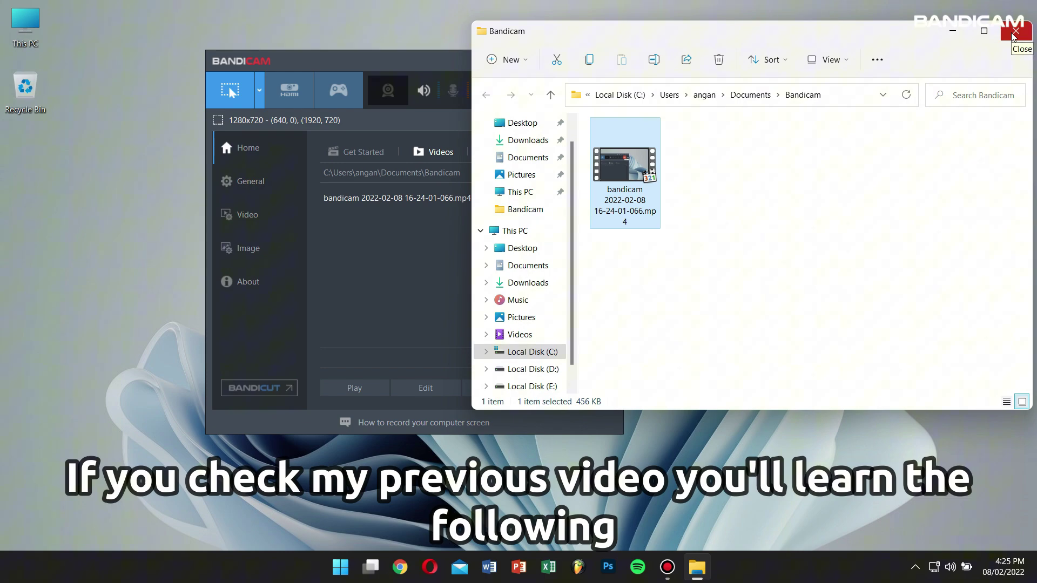
left_click(1013, 33)
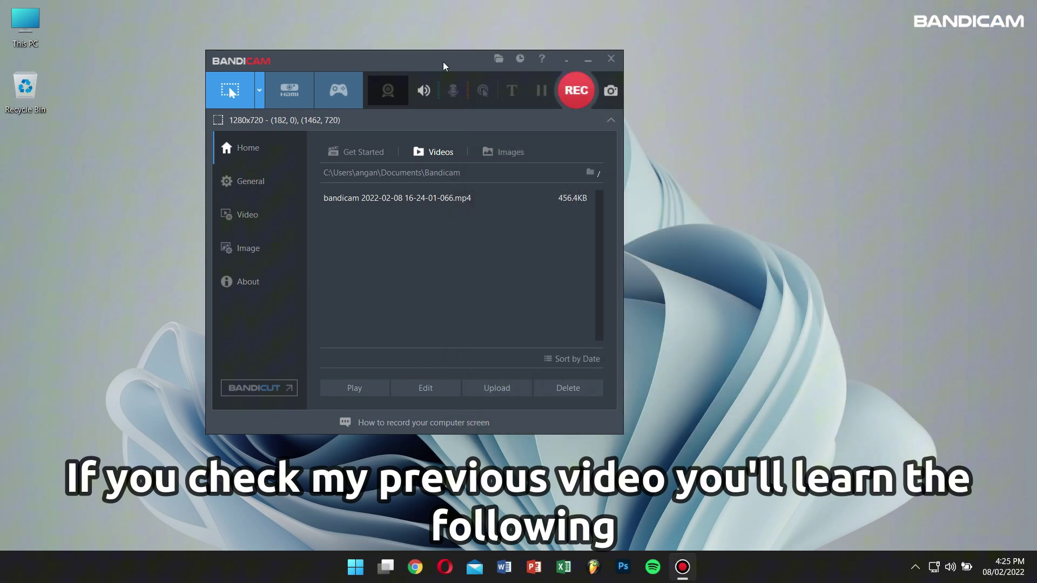
Step: Drag the Bandicam window toward the upper-left of the desktop
left_click_drag(444, 65, 384, 72)
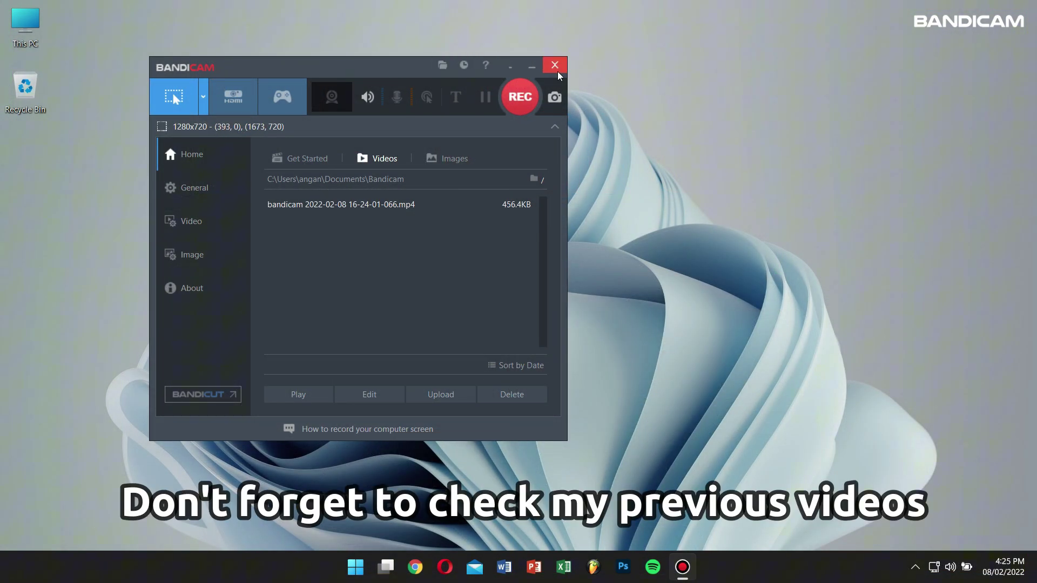
mouse_move(398, 68)
left_mouse_down()
mouse_move(286, 119)
mouse_move(314, 46)
left_mouse_up()
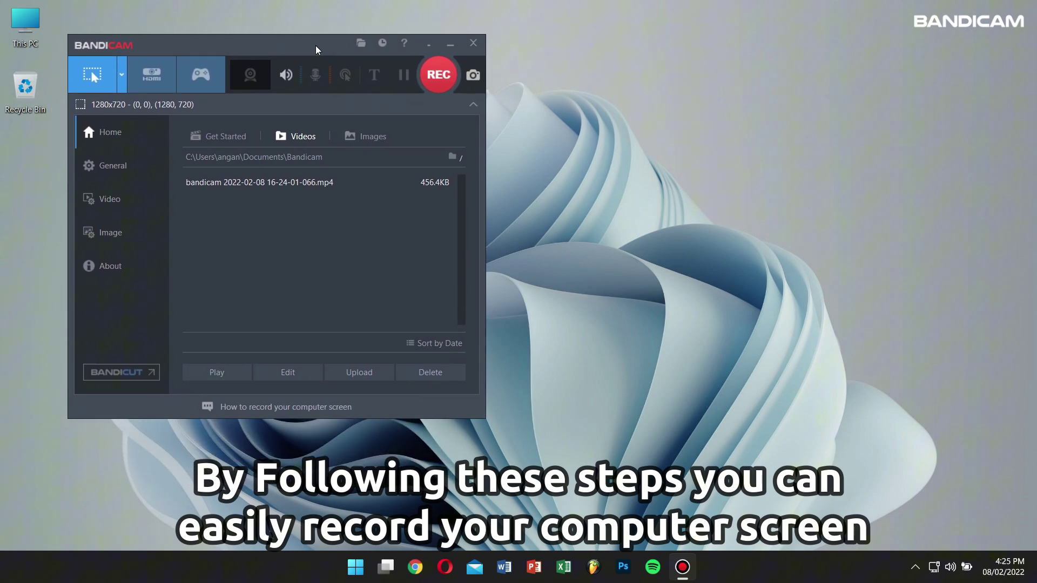